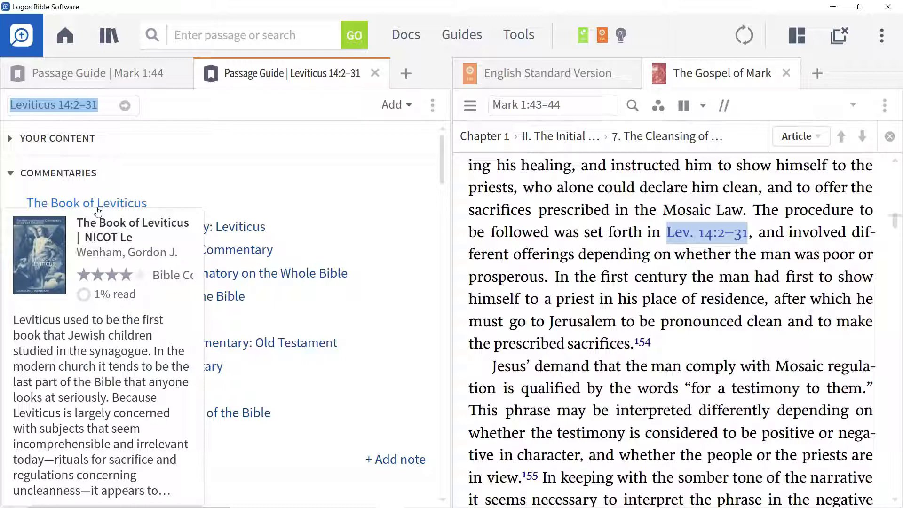
Open The Book of Leviticus commentary and search all text of the new international resources for "leper OR leprosy".
click(97, 203)
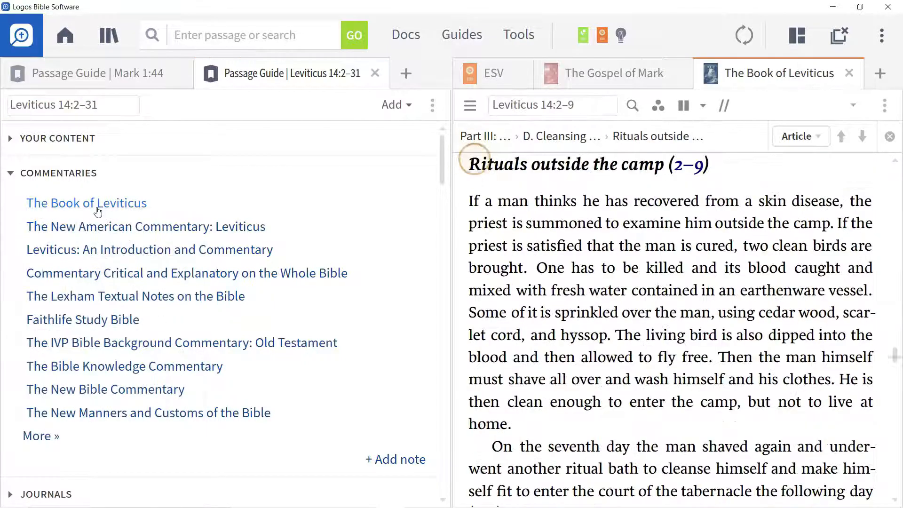
key(ctrl+shift+s)
text(leper)
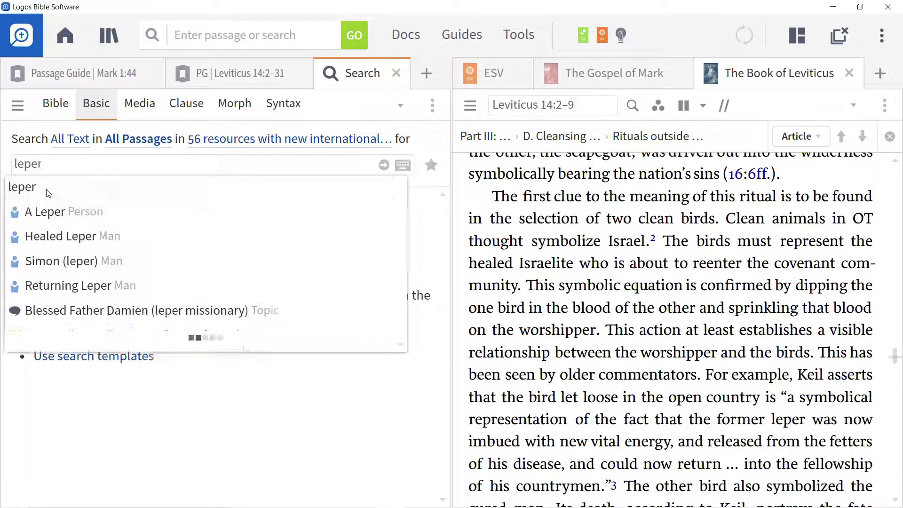
text( OR lepr)
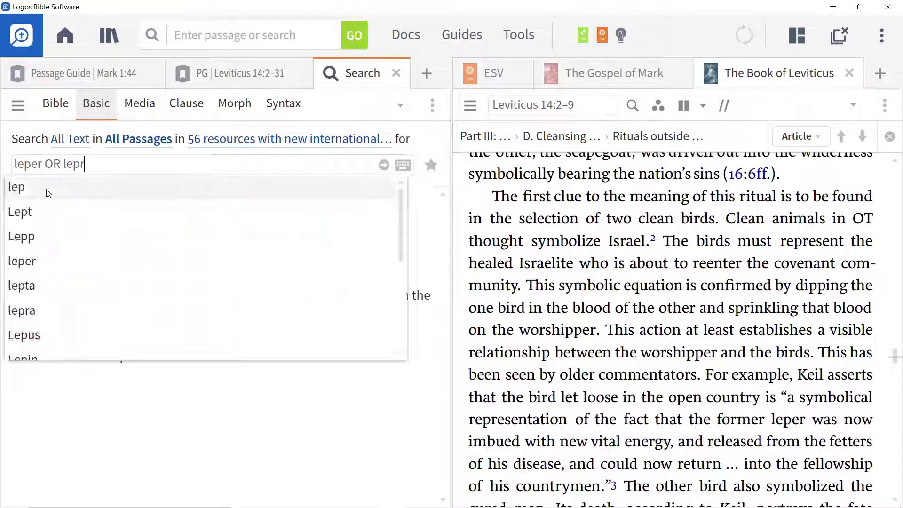
text(osy)
key(Return)
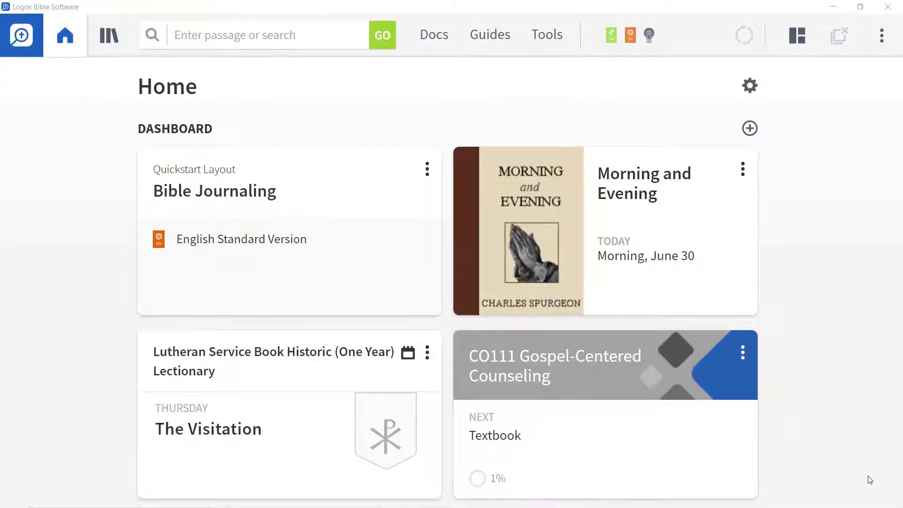
Look up Mark 1:40-45 in the preferred Bible.
click(227, 36)
text(mark 1:40-4)
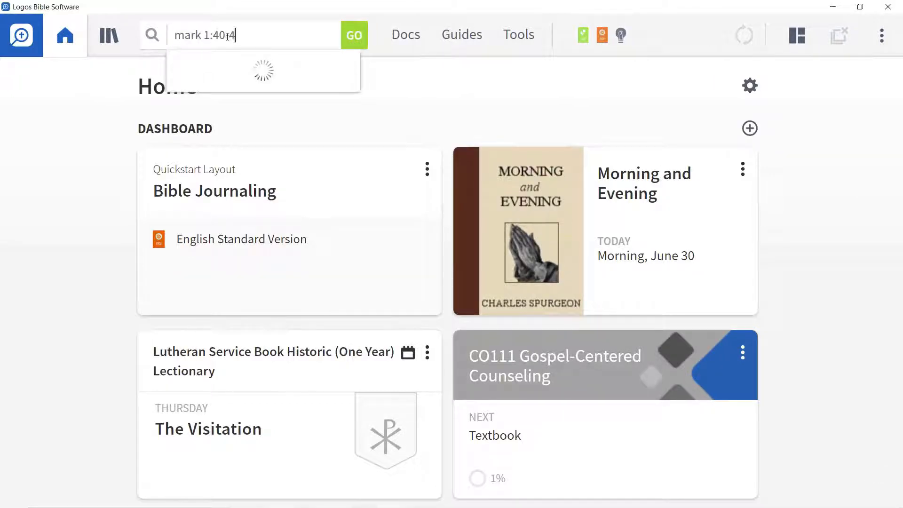
text(5)
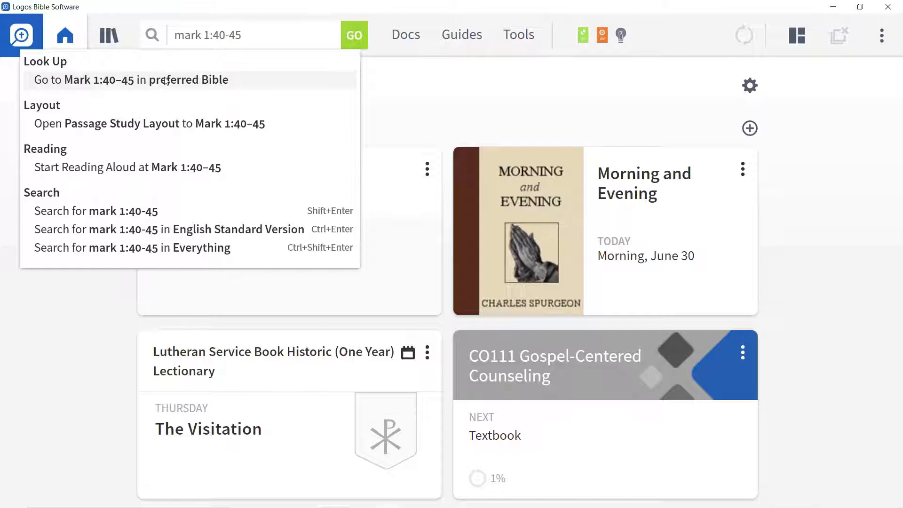
click(166, 80)
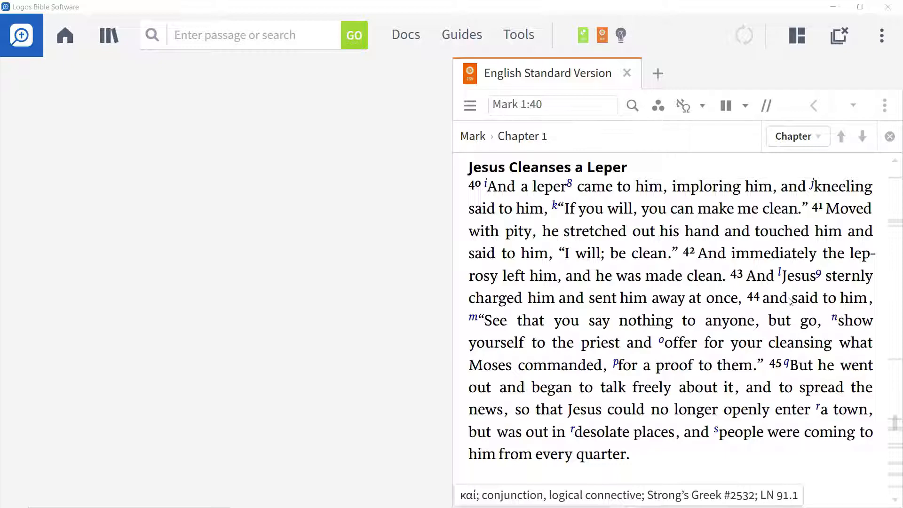
Open a Passage Guide for the reference Mark 1:44 from the verse in the English Standard Version.
right_click(789, 301)
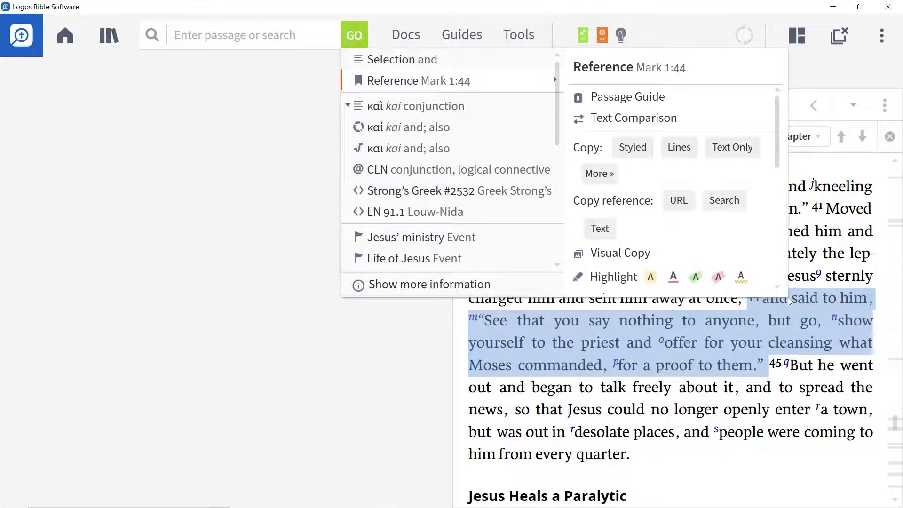
click(655, 97)
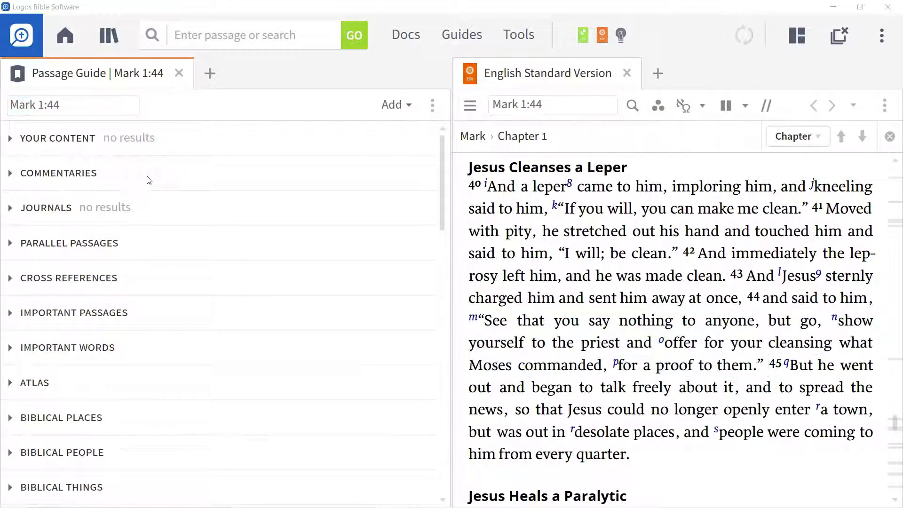
mouse_move(149, 180)
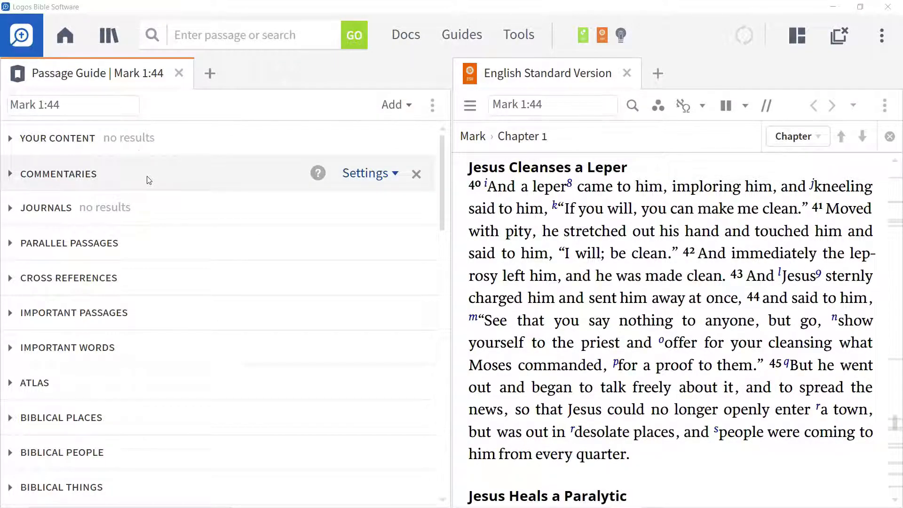
Filter the library for nicnt and add the New International commentary series to the preferred resources, just above John (PNTC).
click(109, 36)
text(nicnt)
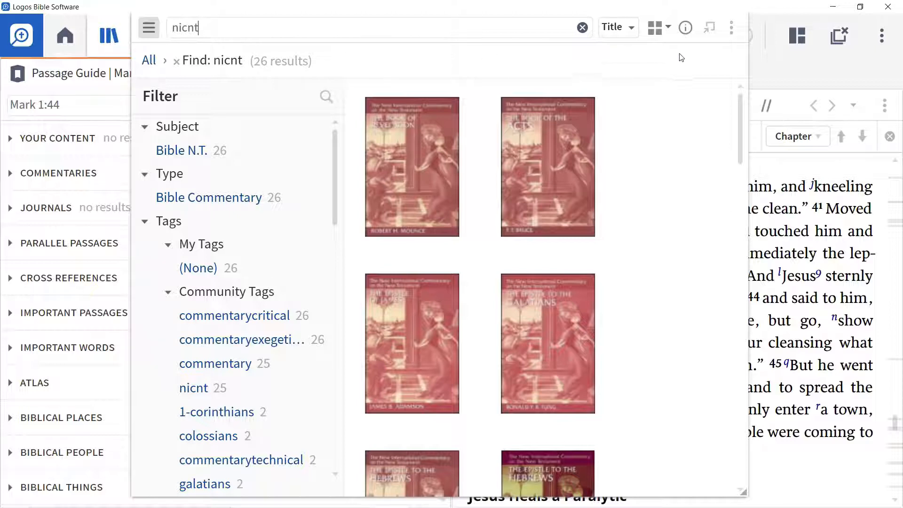
click(731, 28)
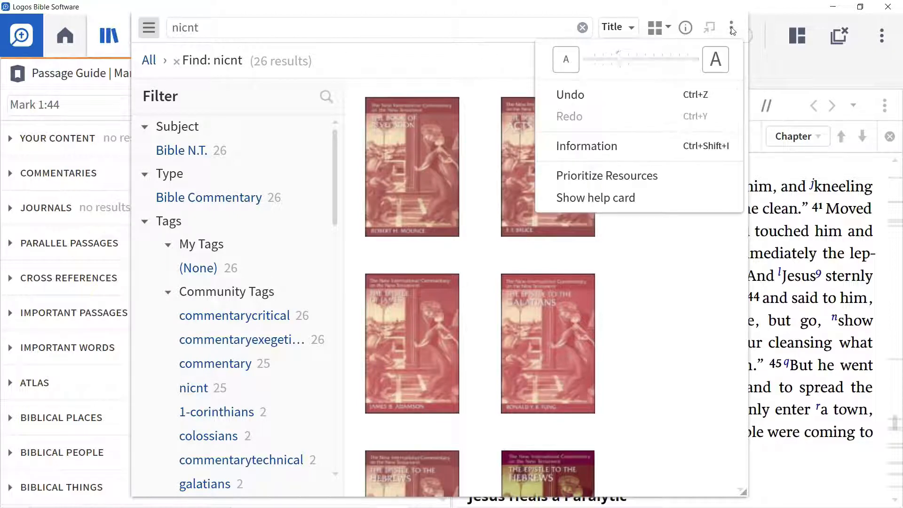
click(664, 175)
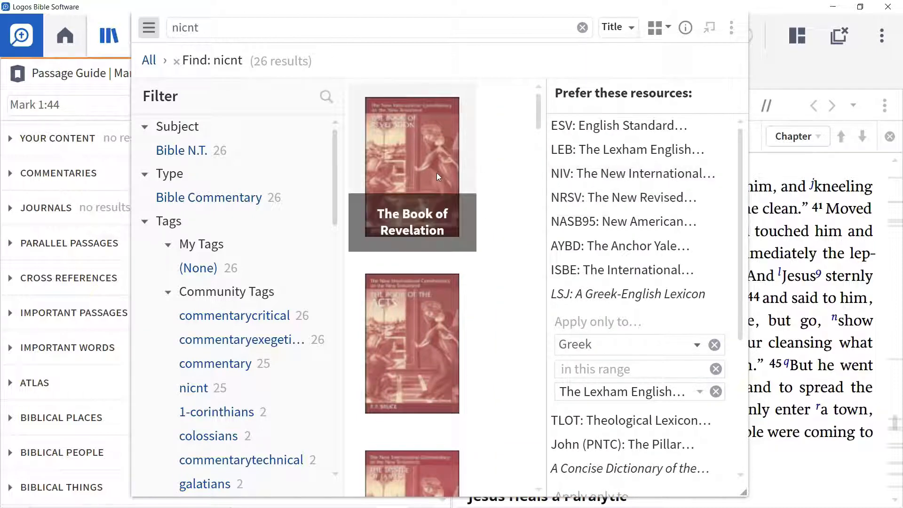
mouse_move(437, 171)
drag(437, 170, 595, 433)
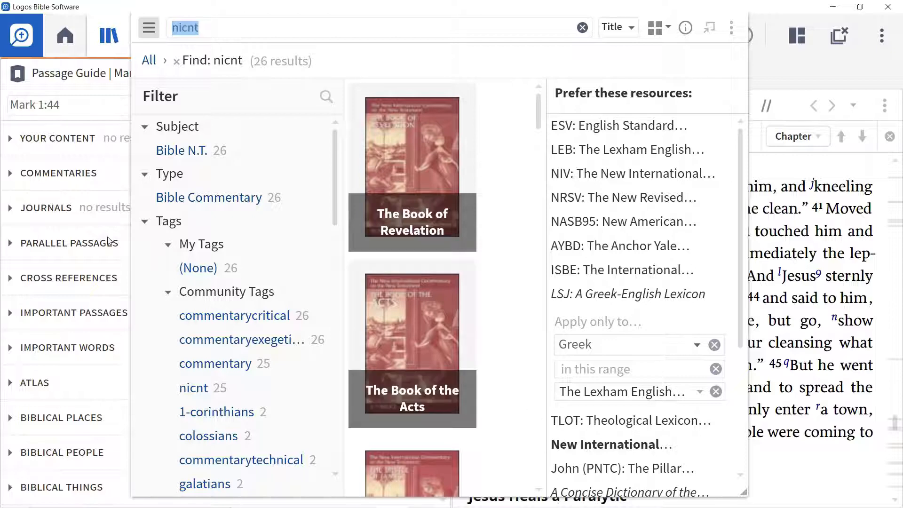
Return to the Mark 1:44 Passage Guide and refresh it.
click(64, 73)
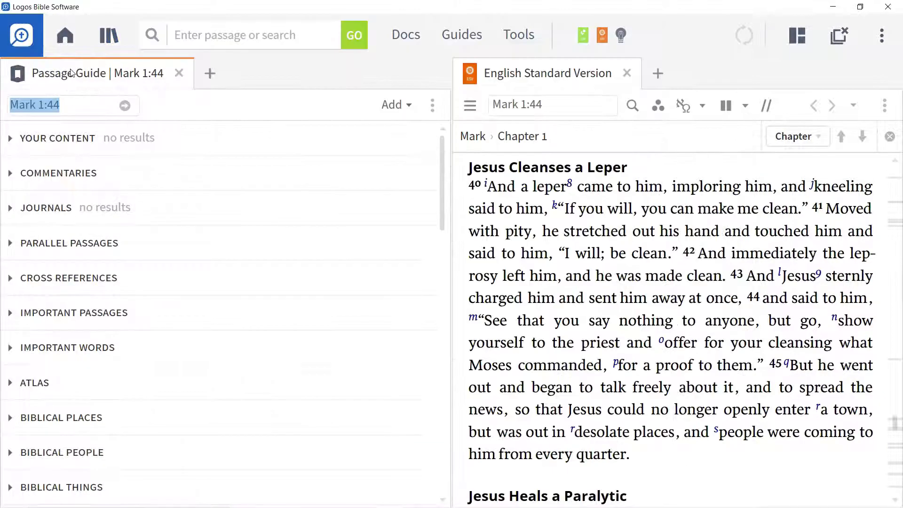
click(432, 105)
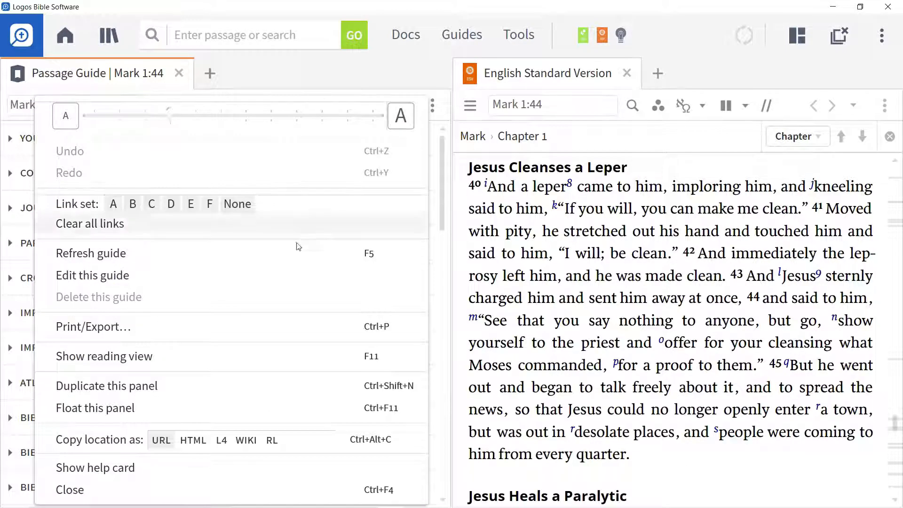
click(254, 261)
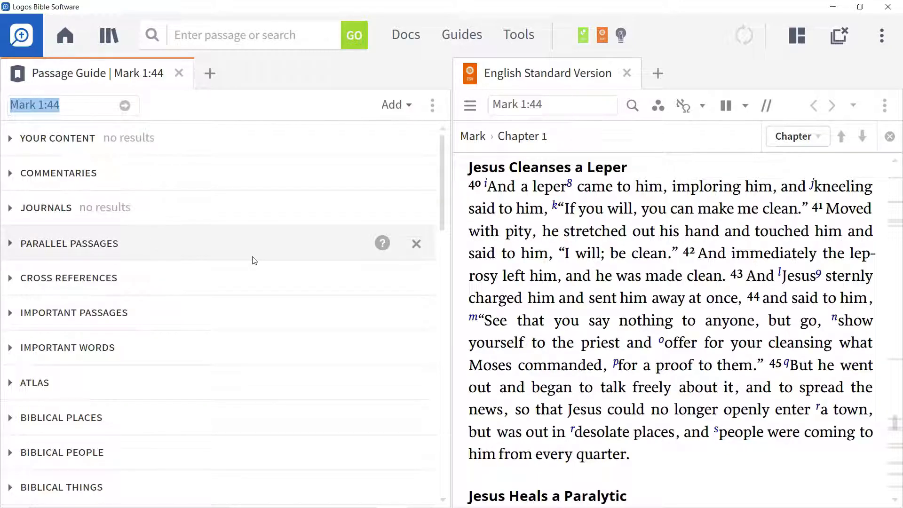
Expand the guide's Commentaries section and open The Gospel of Mark (NICNT) commentary.
click(134, 172)
mouse_move(55, 209)
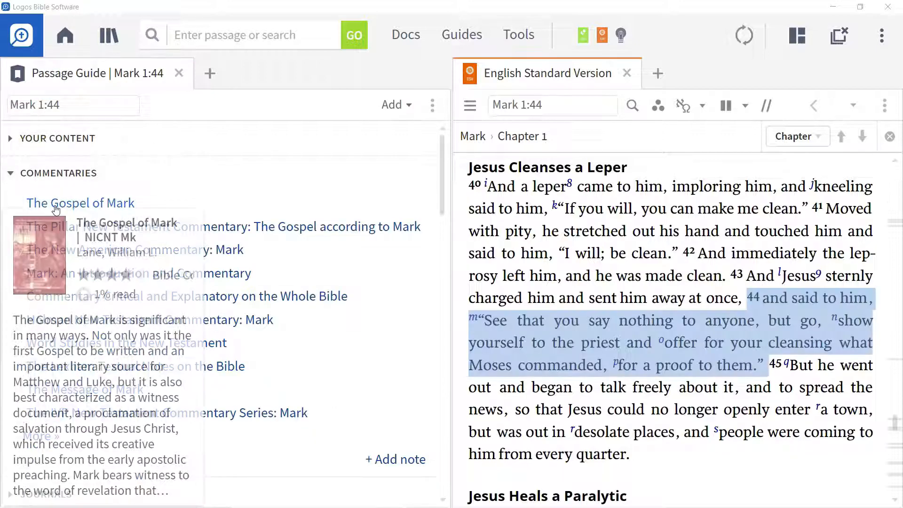
click(56, 207)
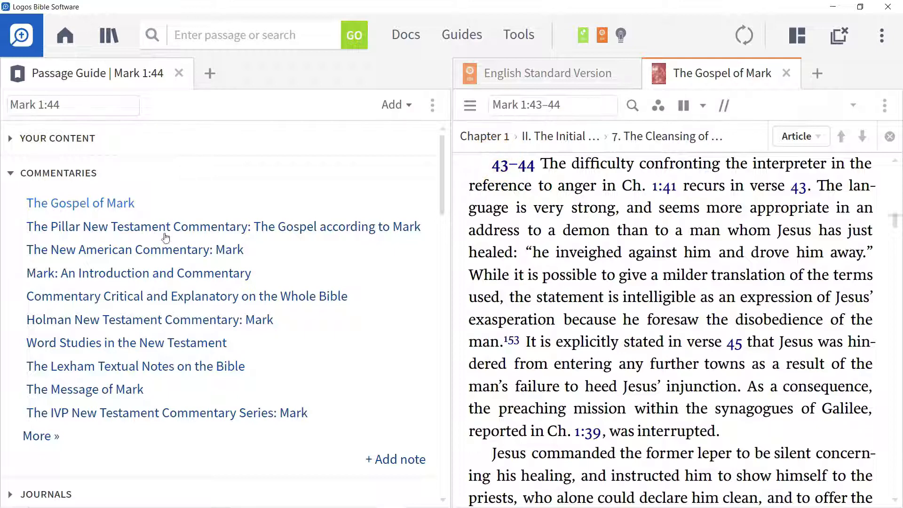
Read the commentary on Mark 1:43–44 and open a Passage Guide for its Leviticus 14:2–31 reference.
click(895, 502)
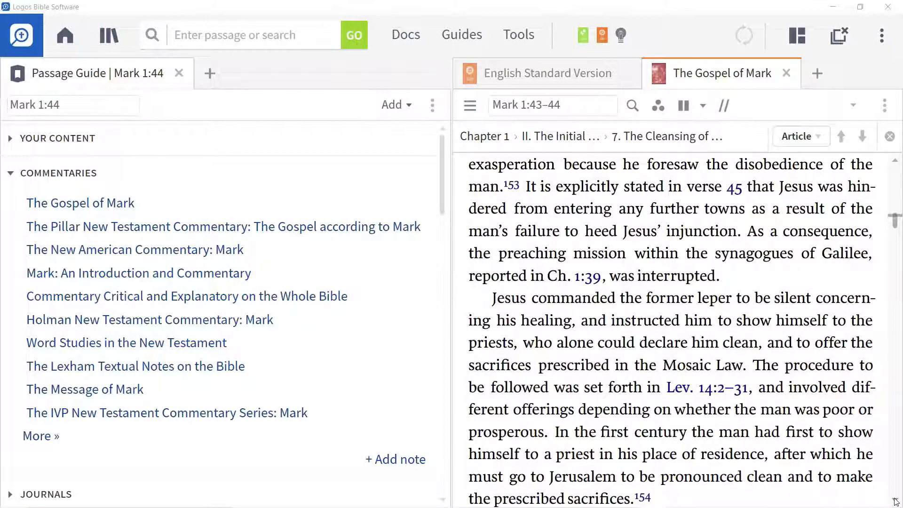
scroll(896, 502, down, 5)
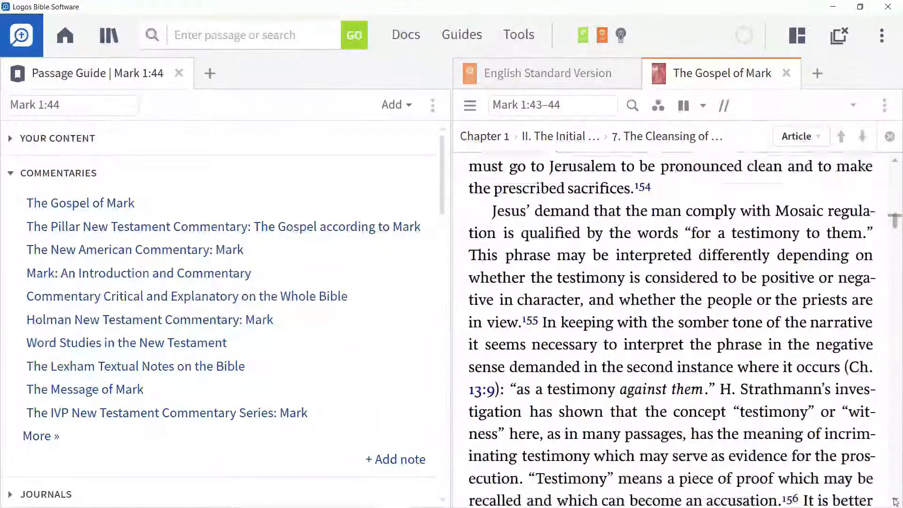
scroll(895, 502, down, 3)
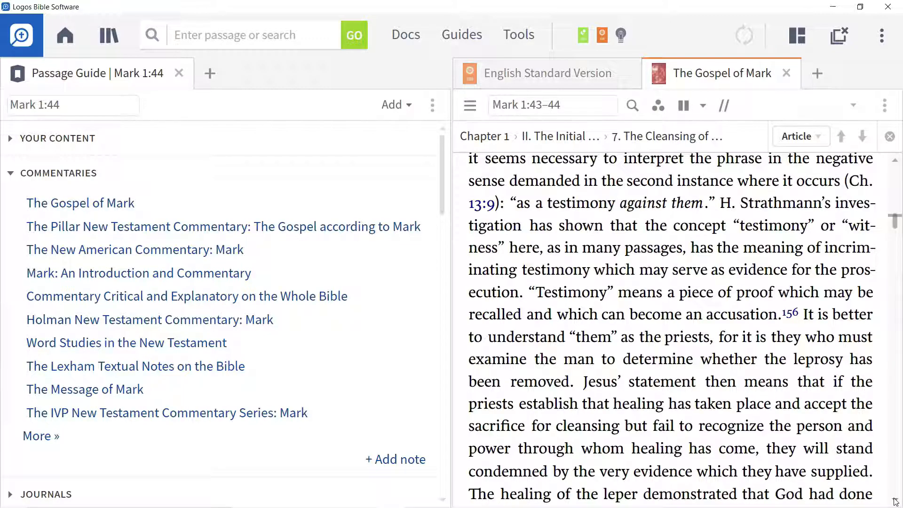
scroll(895, 501, up, 5)
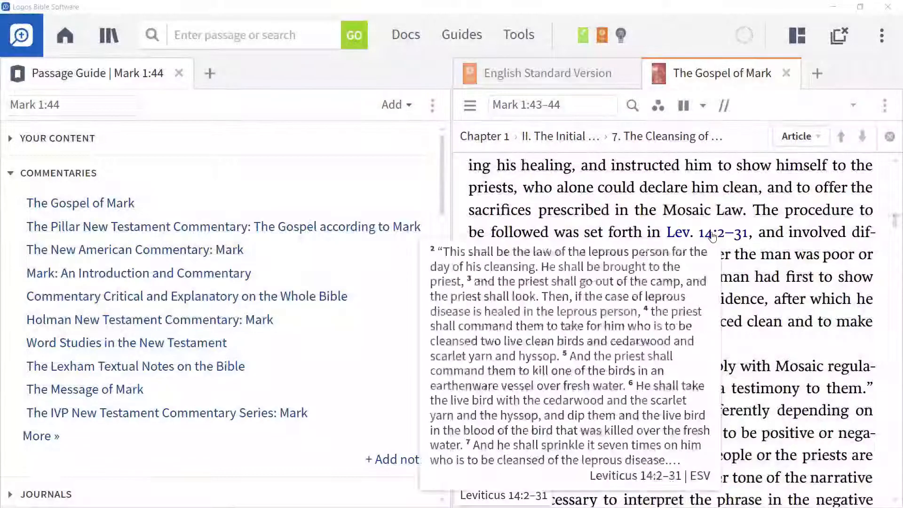
right_click(713, 237)
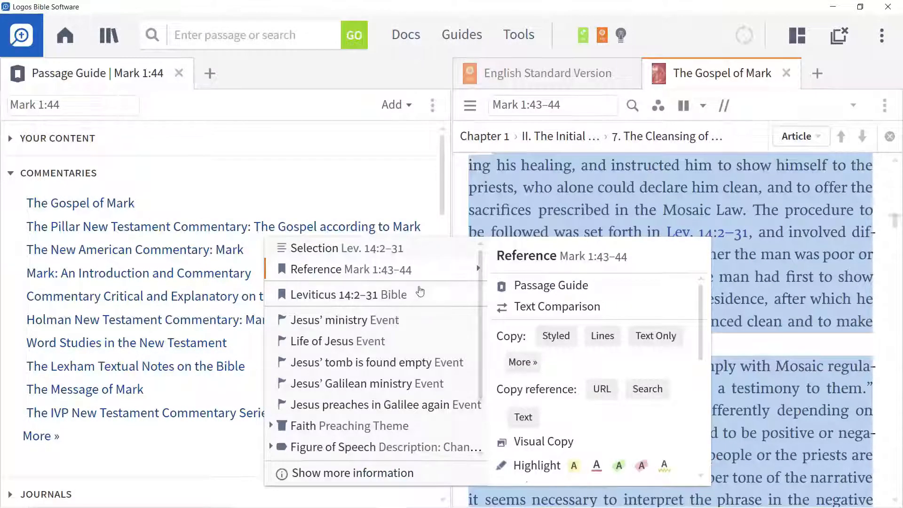
mouse_move(404, 297)
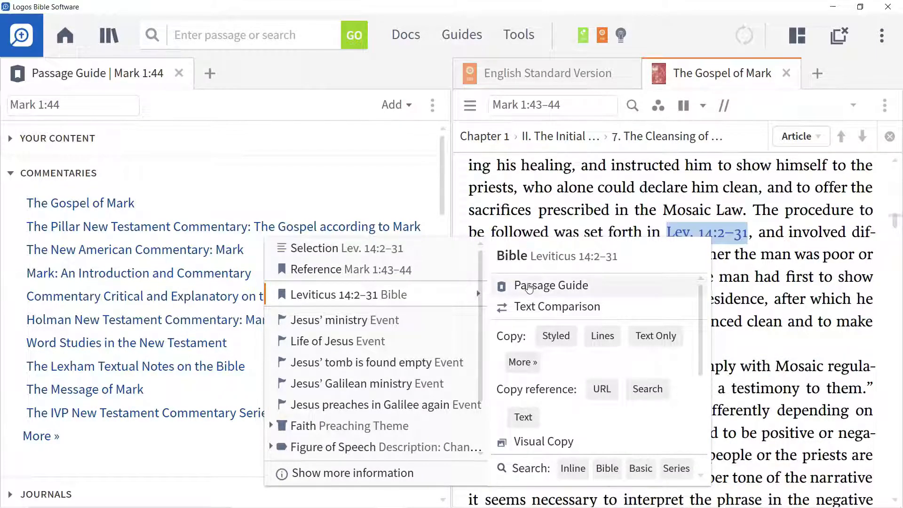
click(529, 286)
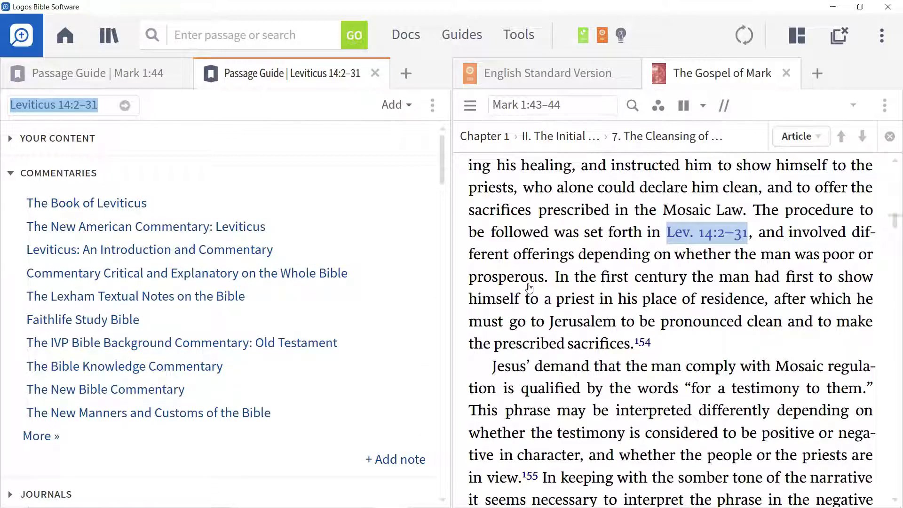
Open The Book of Leviticus commentary from the guide and follow its 2–9 heading reference to the ESV text.
click(98, 211)
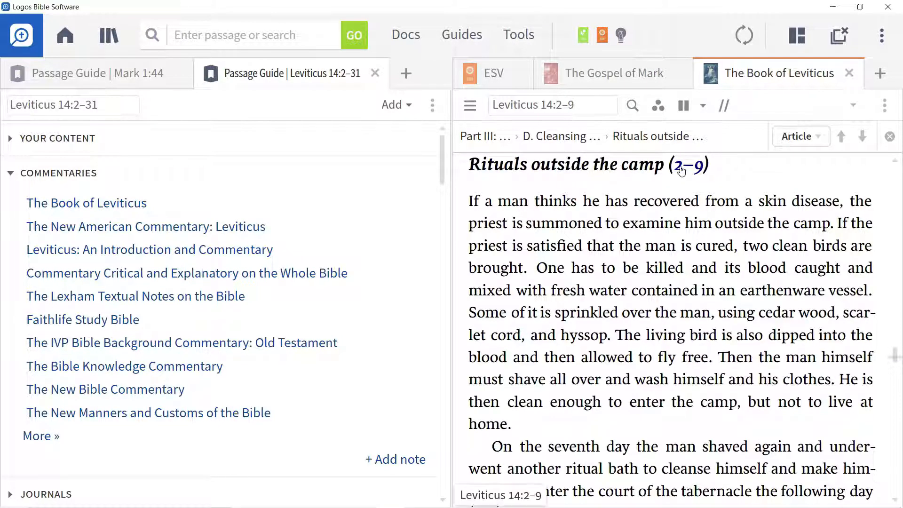
mouse_move(681, 170)
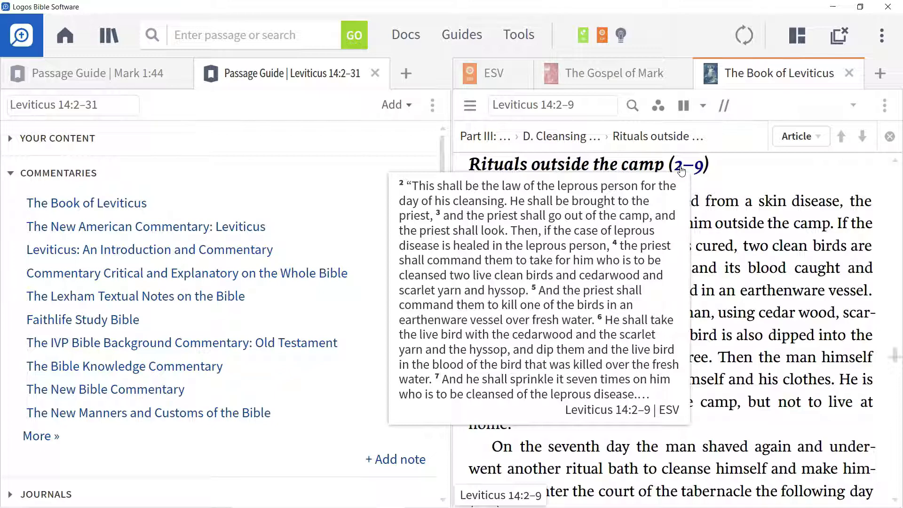
click(681, 170)
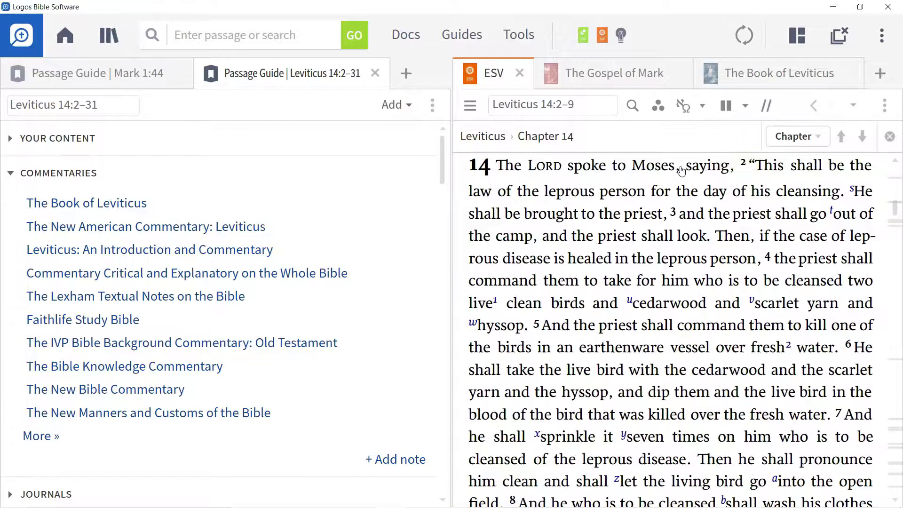
Return to The Book of Leviticus commentary and read its discussion of the rituals outside the camp and the two birds.
click(751, 80)
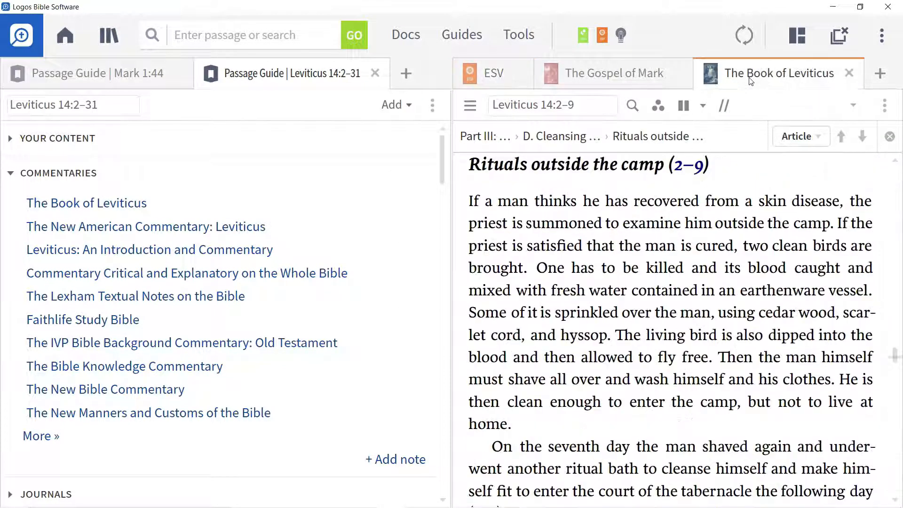
scroll(672, 330, down, 6)
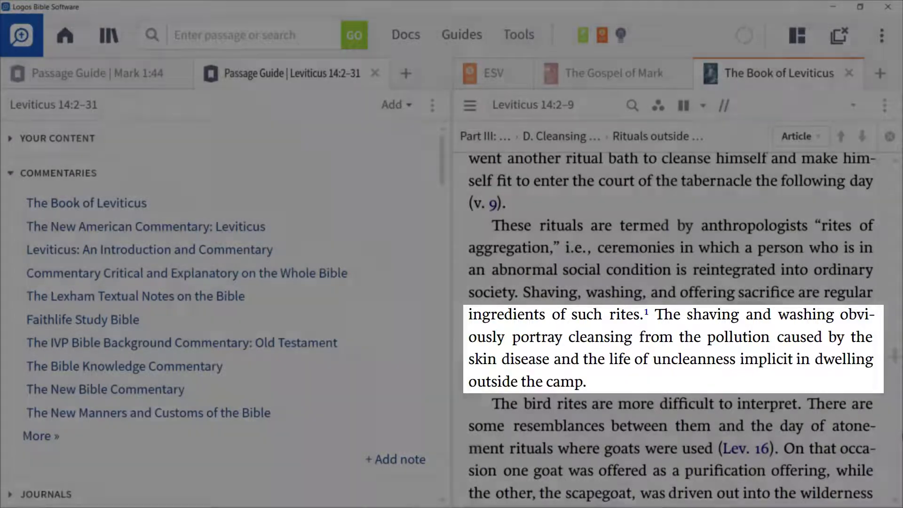
scroll(672, 324, down, 4)
scroll(673, 324, down, 3)
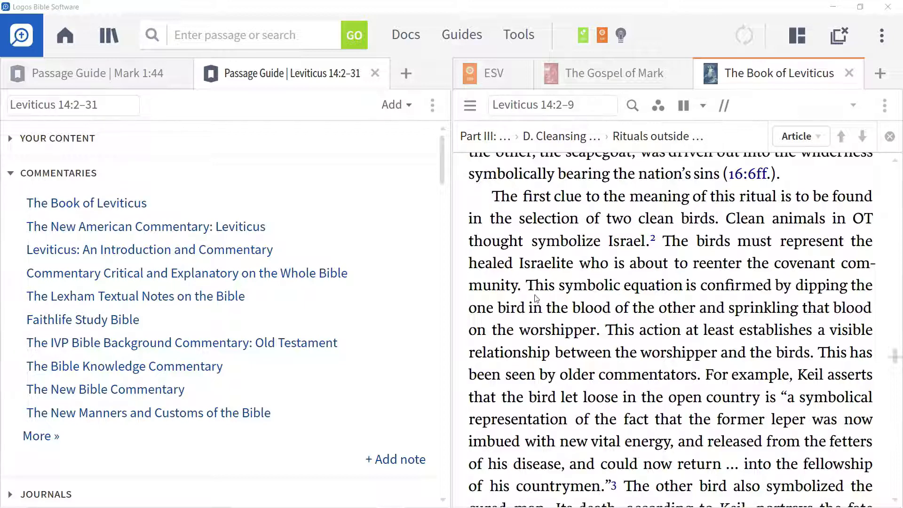
Start a Basic search limited to the library resources matching "new international commentary".
click(152, 38)
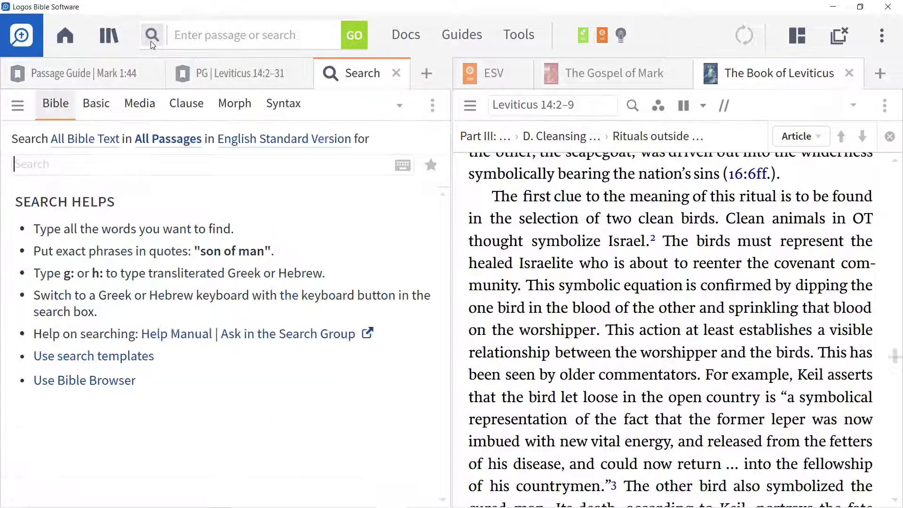
click(109, 114)
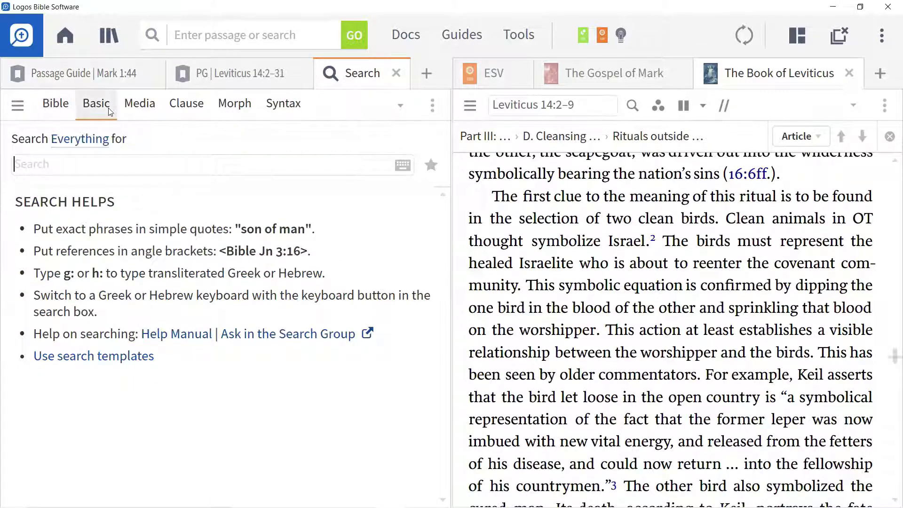
click(95, 139)
text(new i)
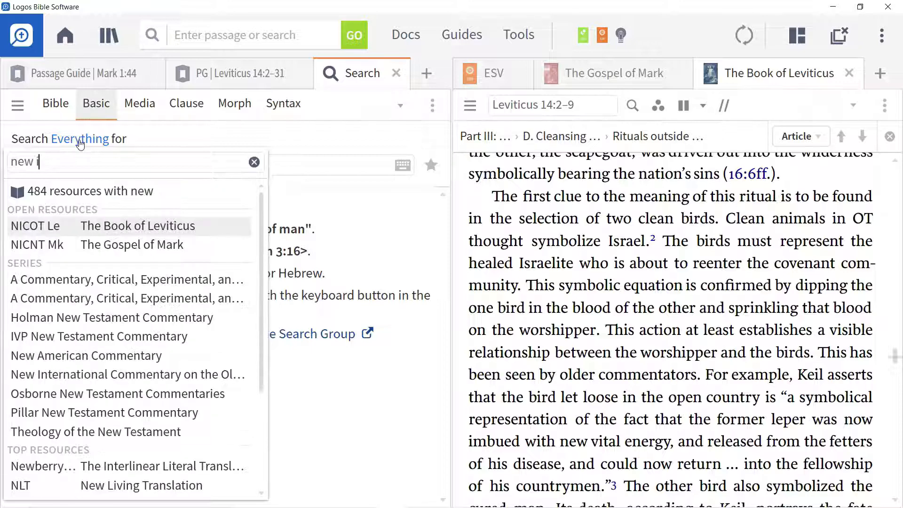
text(nternational commentary)
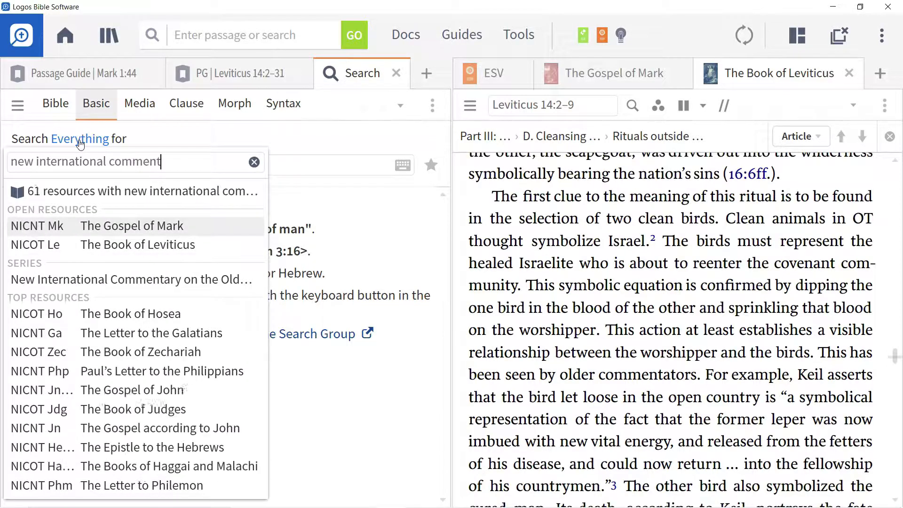
click(47, 191)
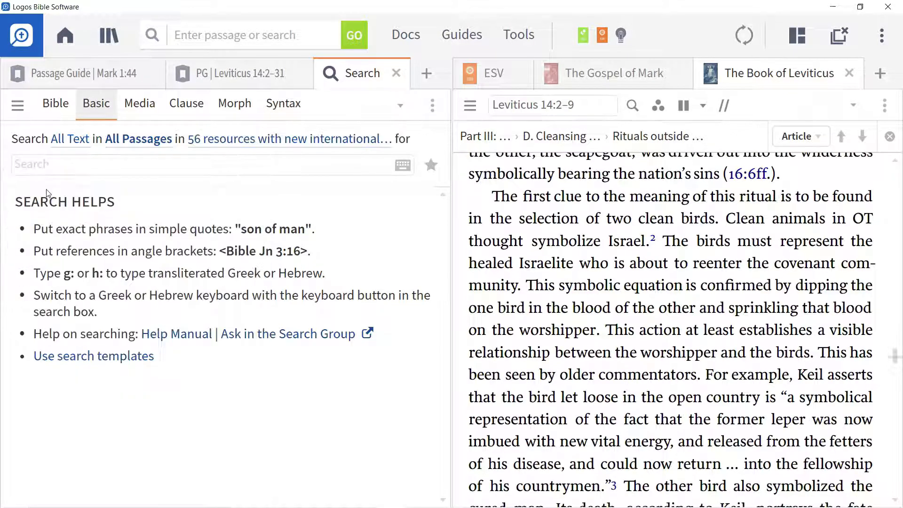
Search those commentaries for "leper OR leprosy" and return to the open ESV text of Mark 1.
text(leper )
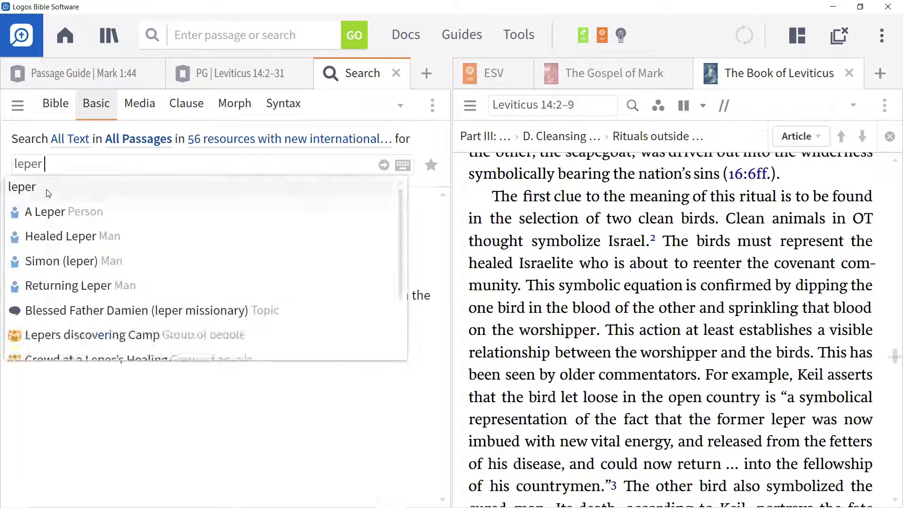
text(OR leprosy)
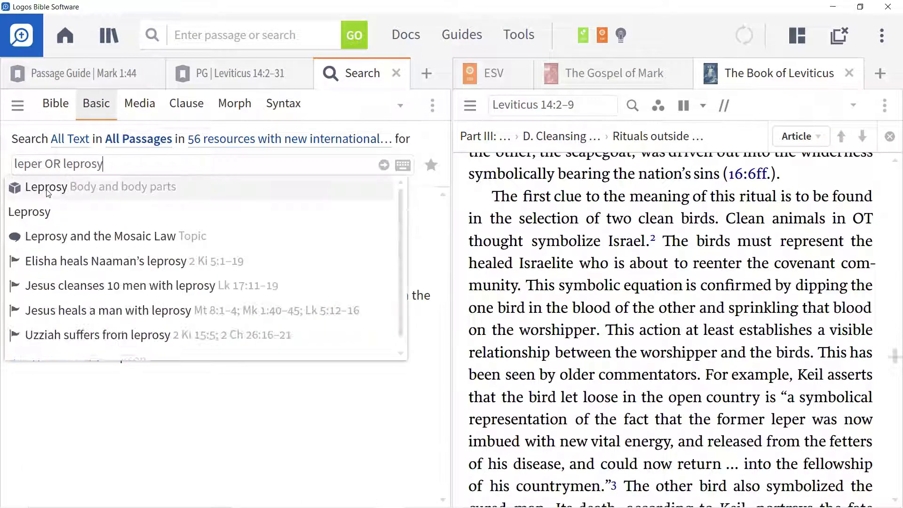
key(Return)
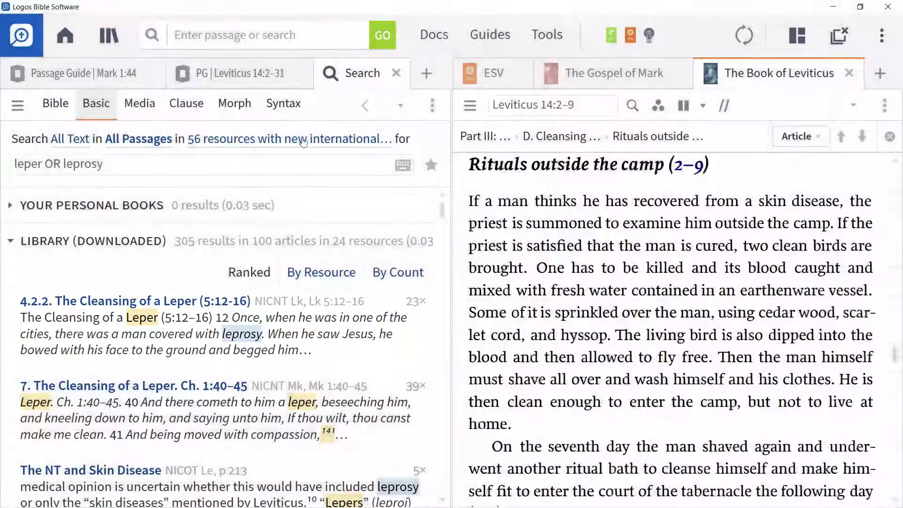
click(488, 84)
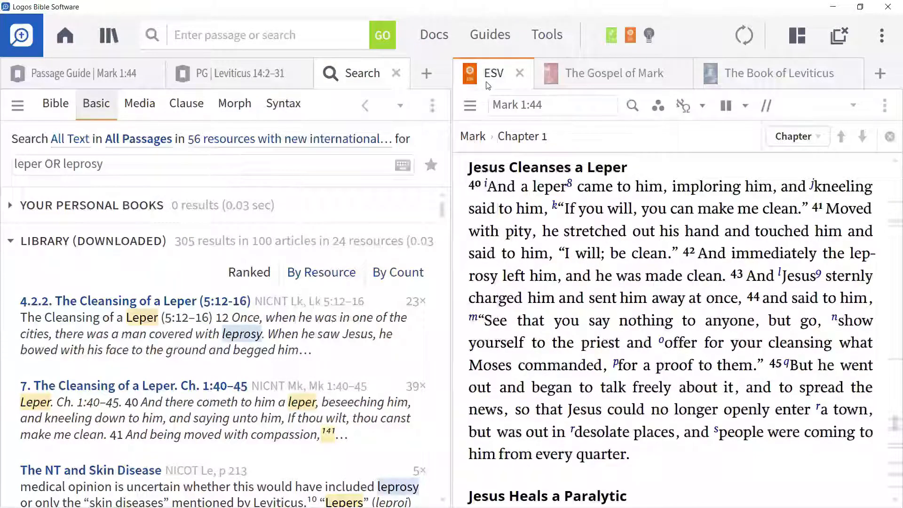